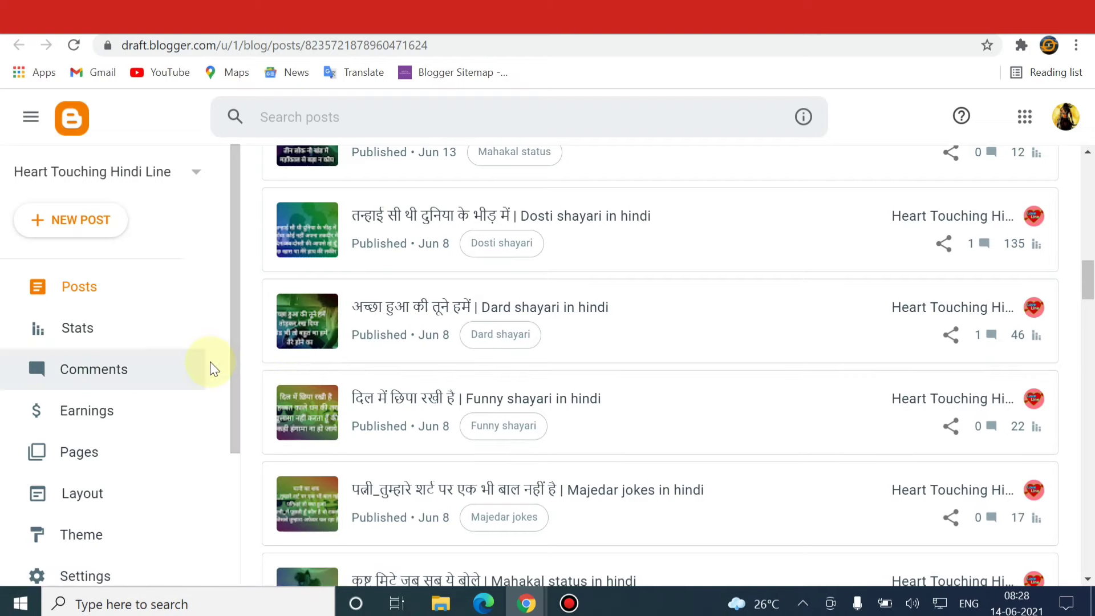
Open the live Heart Touching Hindi Line blog and look over the ads shown on its home page
left_click_drag(232, 362, 235, 501)
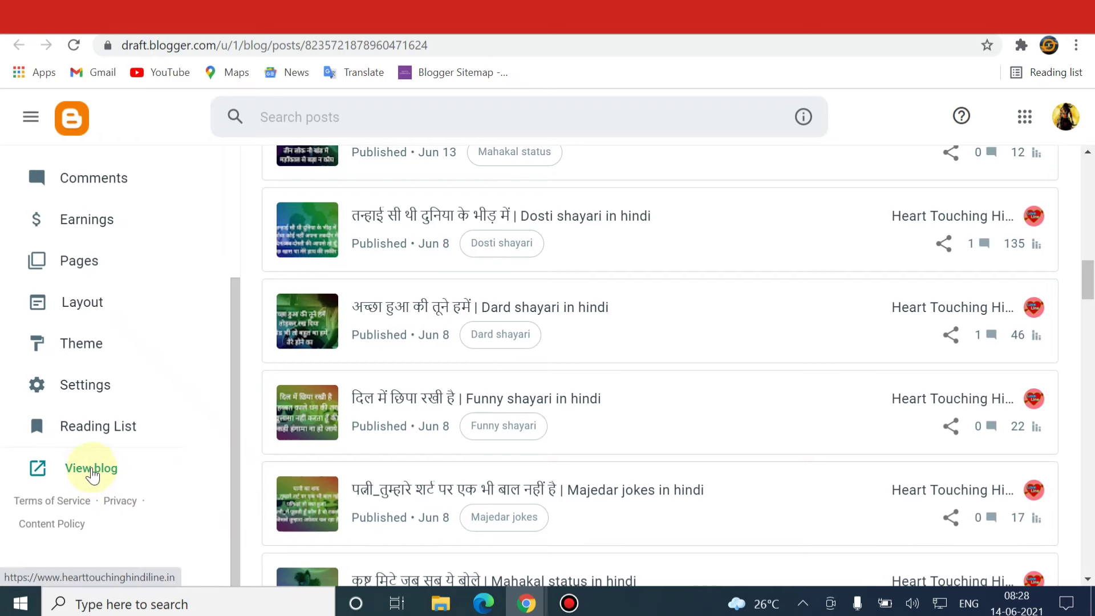
left_click(91, 467)
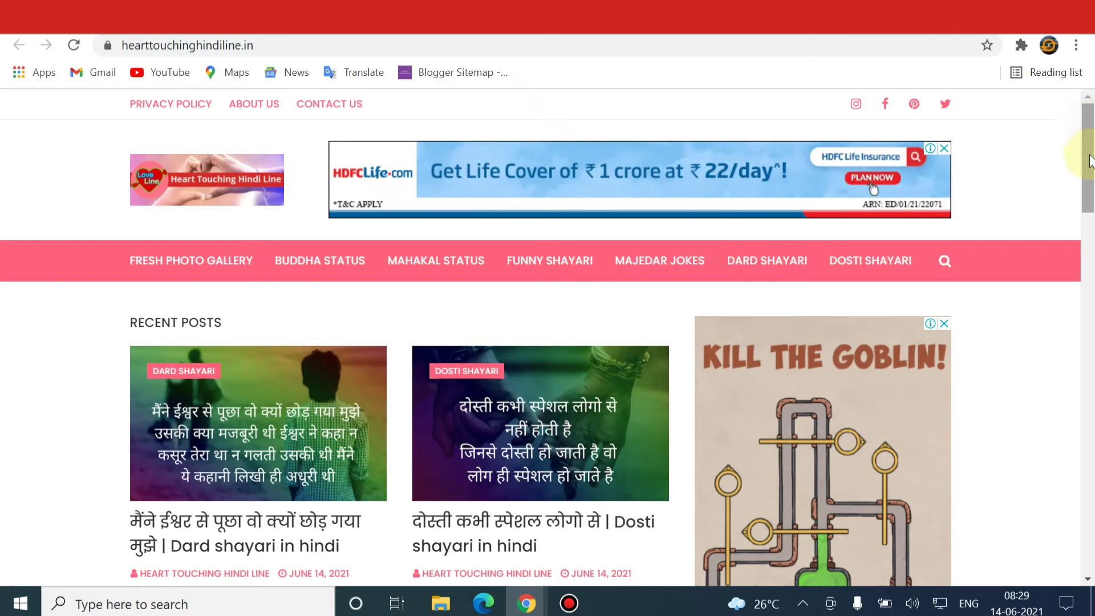
left_click_drag(1087, 190, 1088, 139)
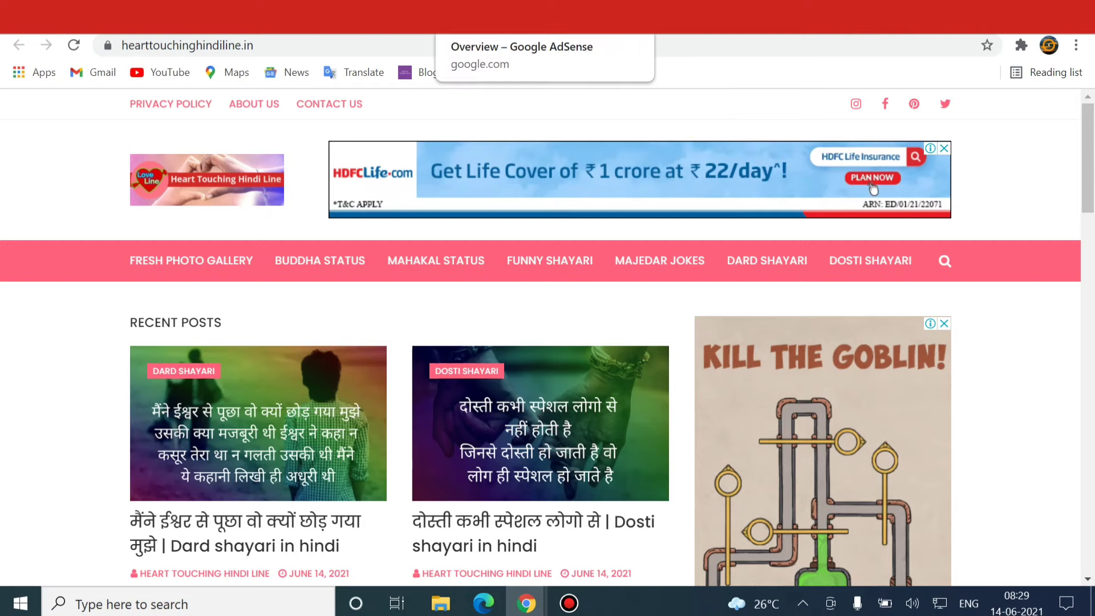
Switch to Google AdSense and review the auto ads status of each site in the Ads overview
left_click(545, 17)
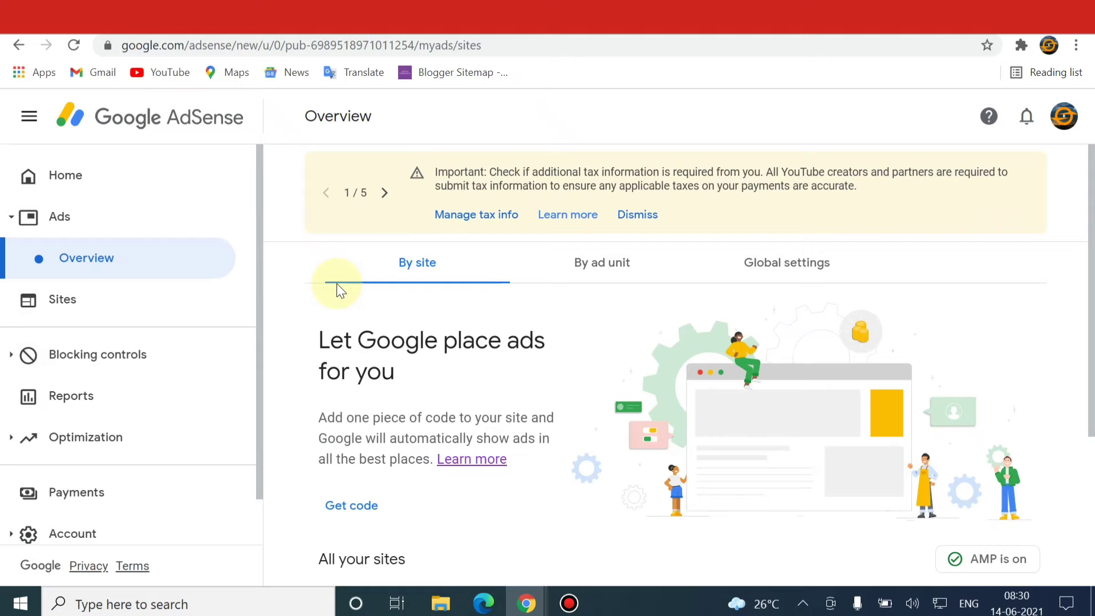
left_click(97, 227)
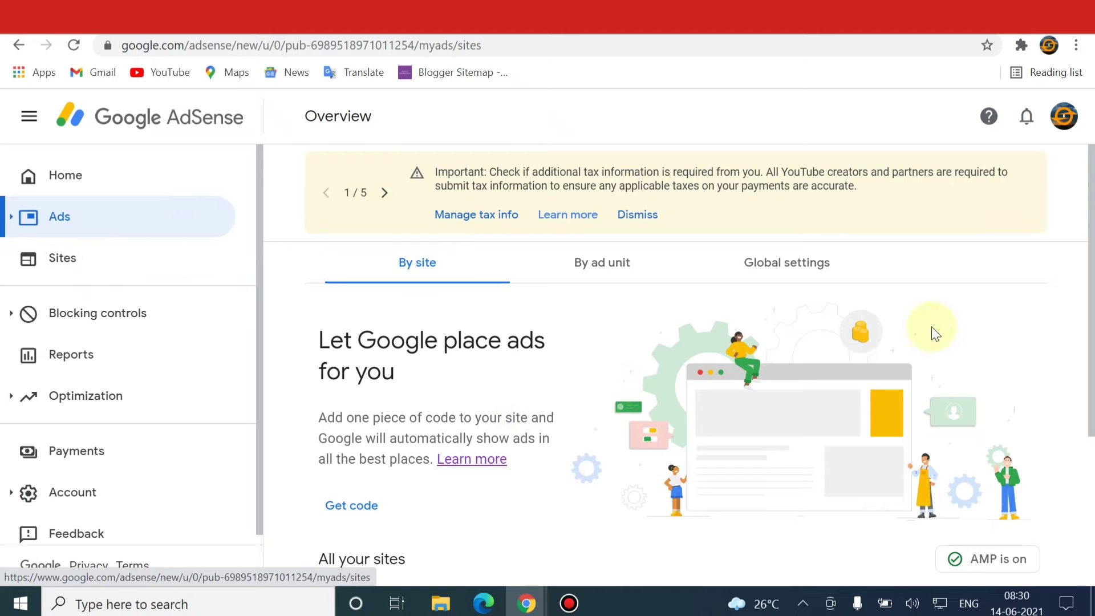
scroll(1090, 319, "down", 2)
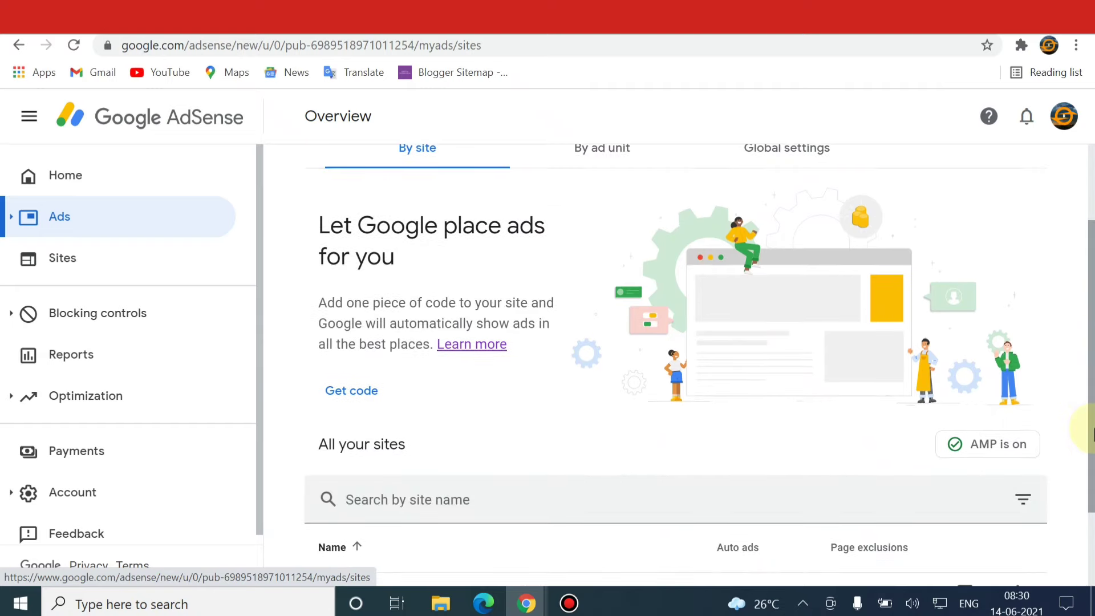
scroll(1091, 434, "down", 2)
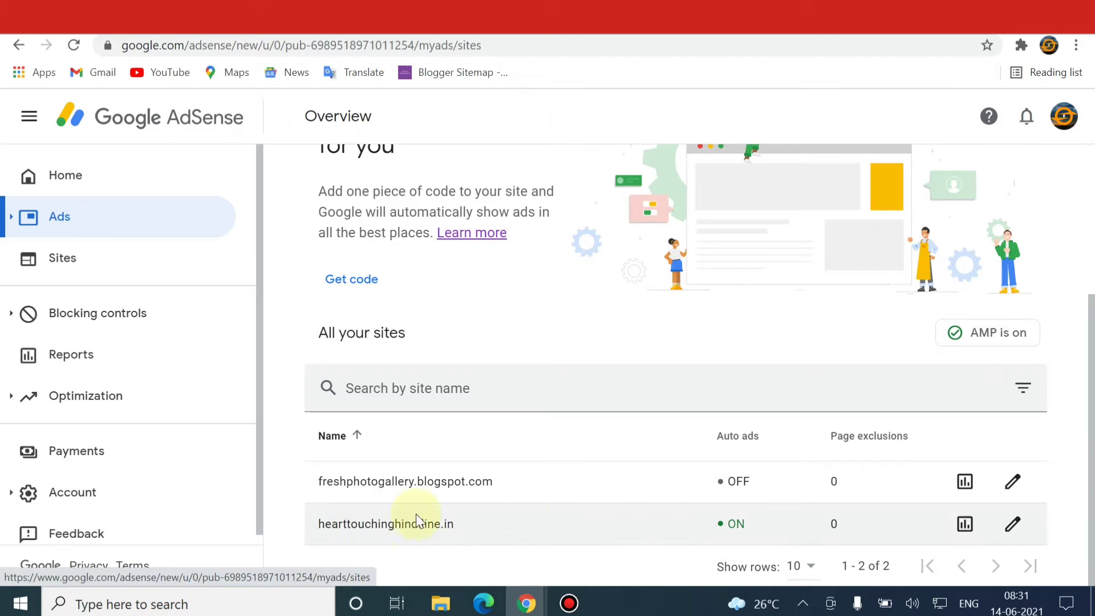
left_click(653, 514)
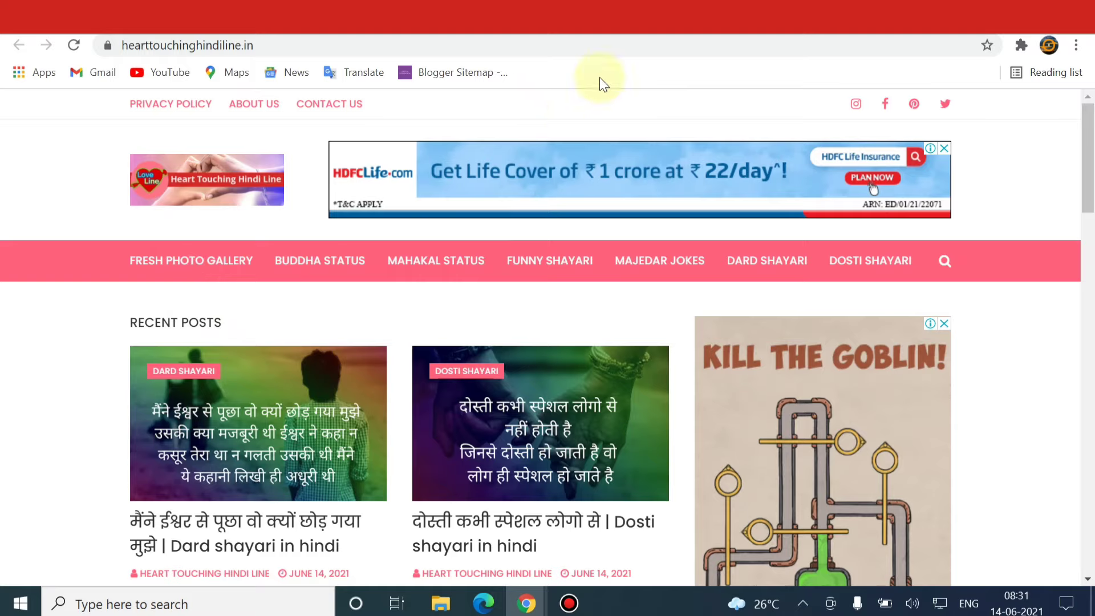
key("alt+Left")
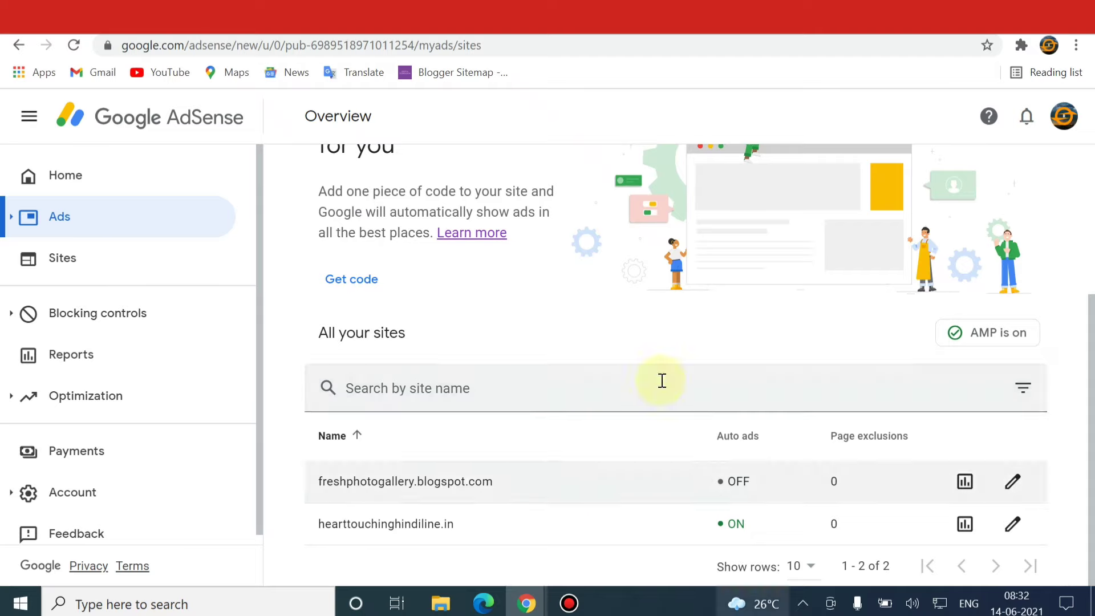
Open the ad settings for freshphotogallery.blogspot.com and turn on Auto ads
left_click(906, 443)
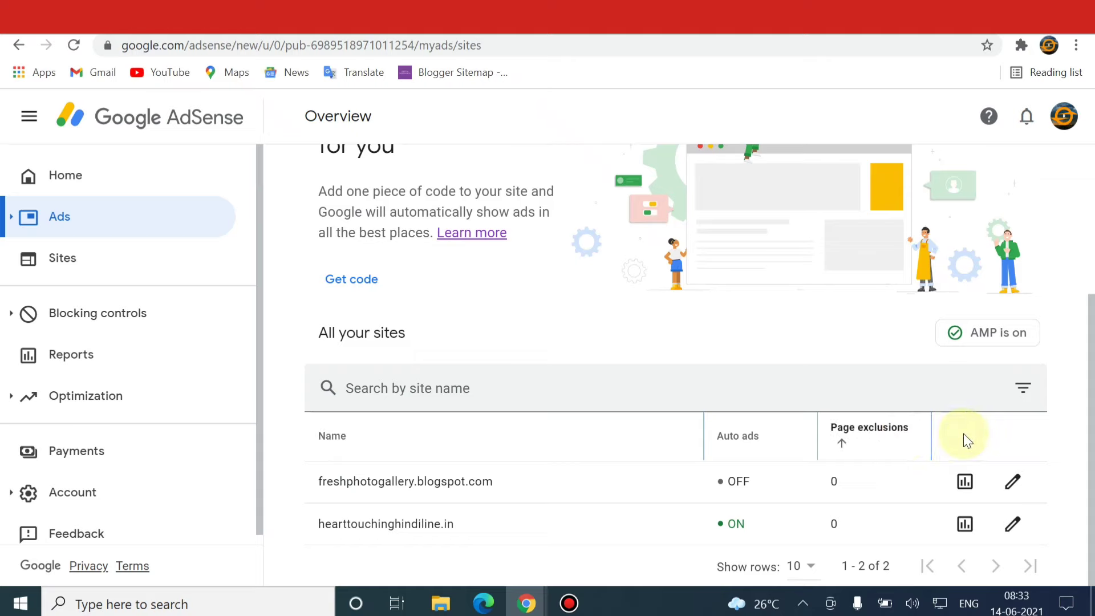
left_click(1014, 485)
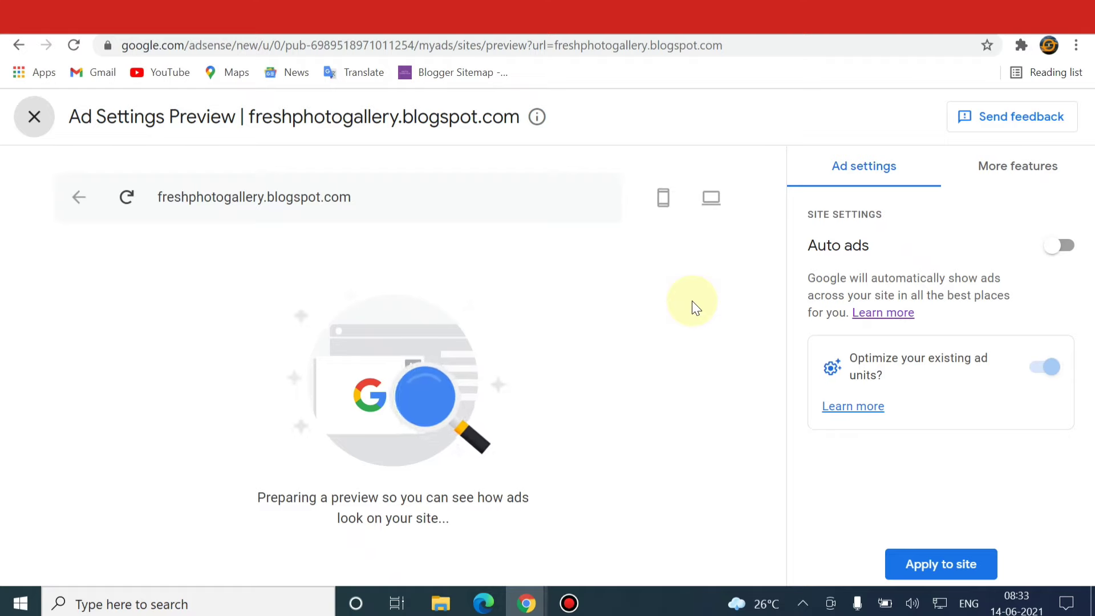
left_click(1051, 249)
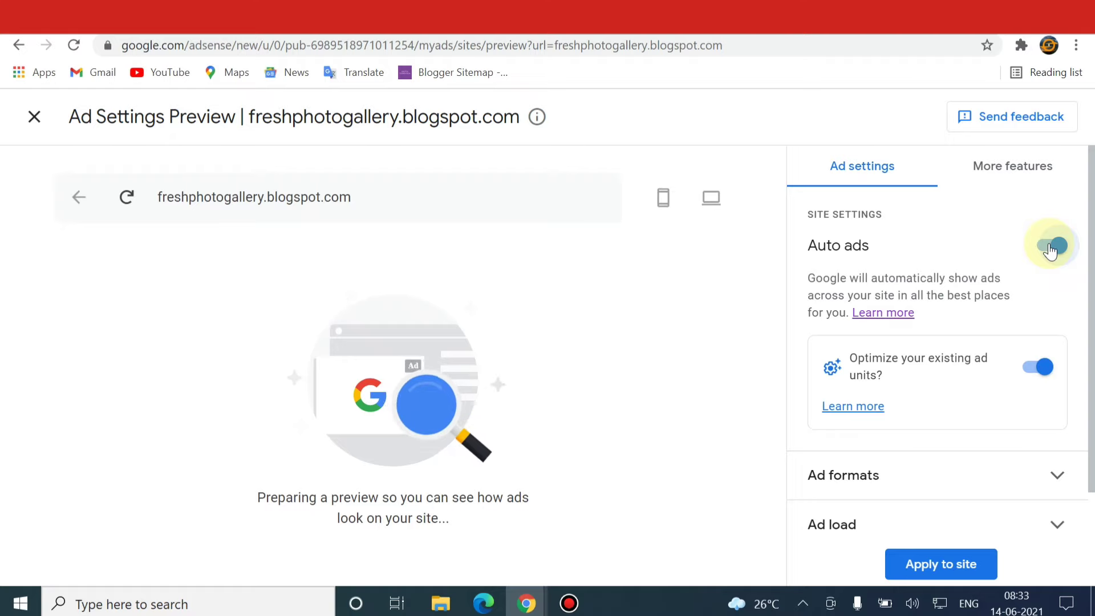
left_click(1051, 248)
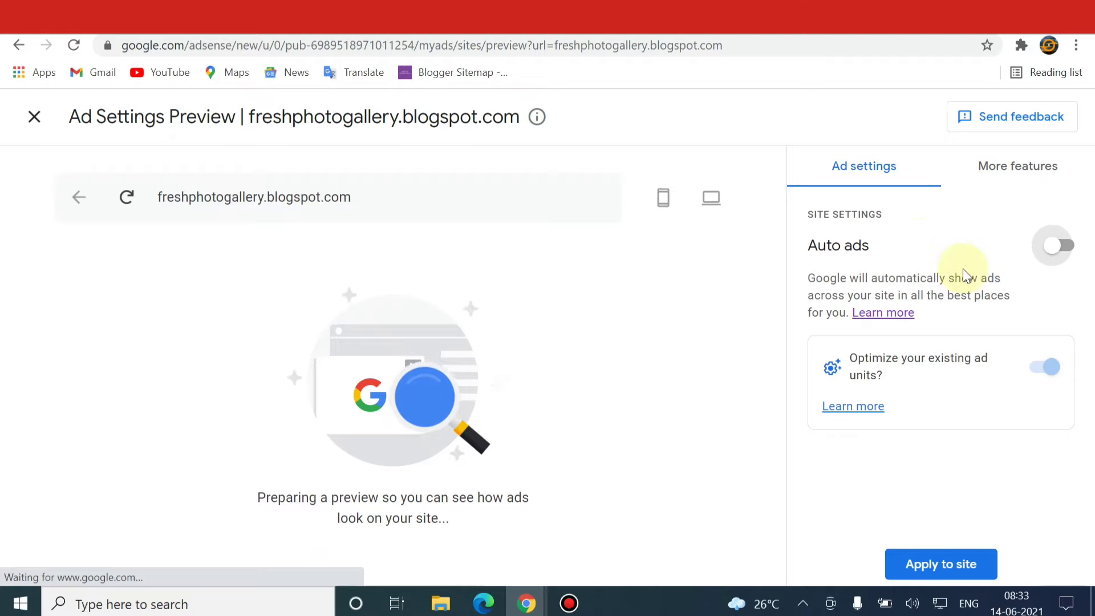
left_click(1047, 249)
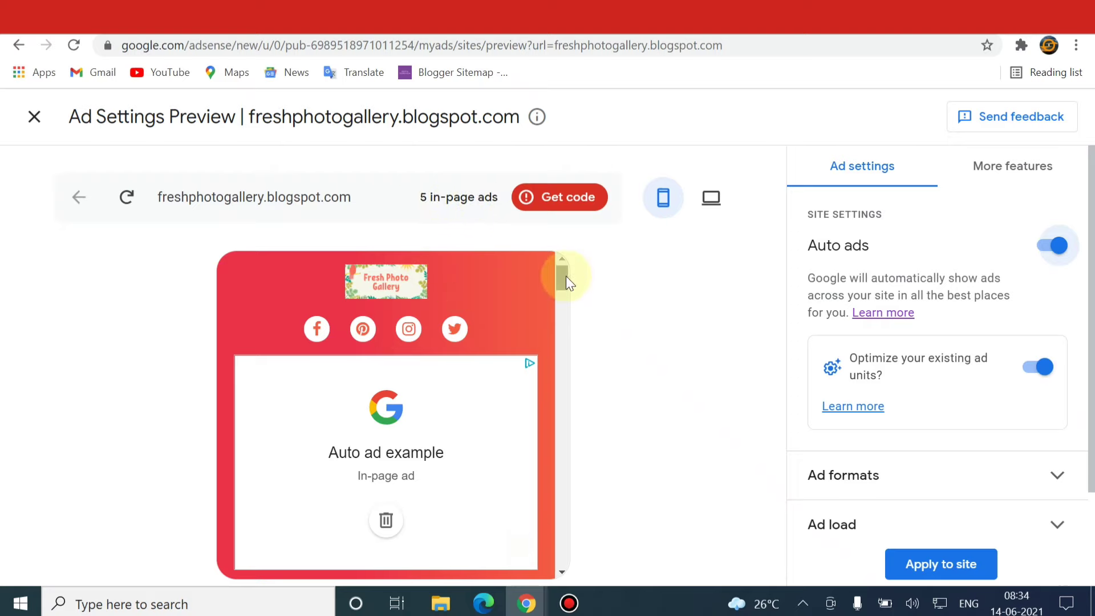
Look over the ad preview and copy the AdSense code snippet for freshphotogallery.blogspot.com
mouse_move(566, 276)
left_mouse_down()
mouse_move(574, 367)
mouse_move(551, 278)
mouse_move(549, 289)
mouse_move(580, 483)
mouse_move(546, 293)
mouse_move(556, 266)
left_mouse_up()
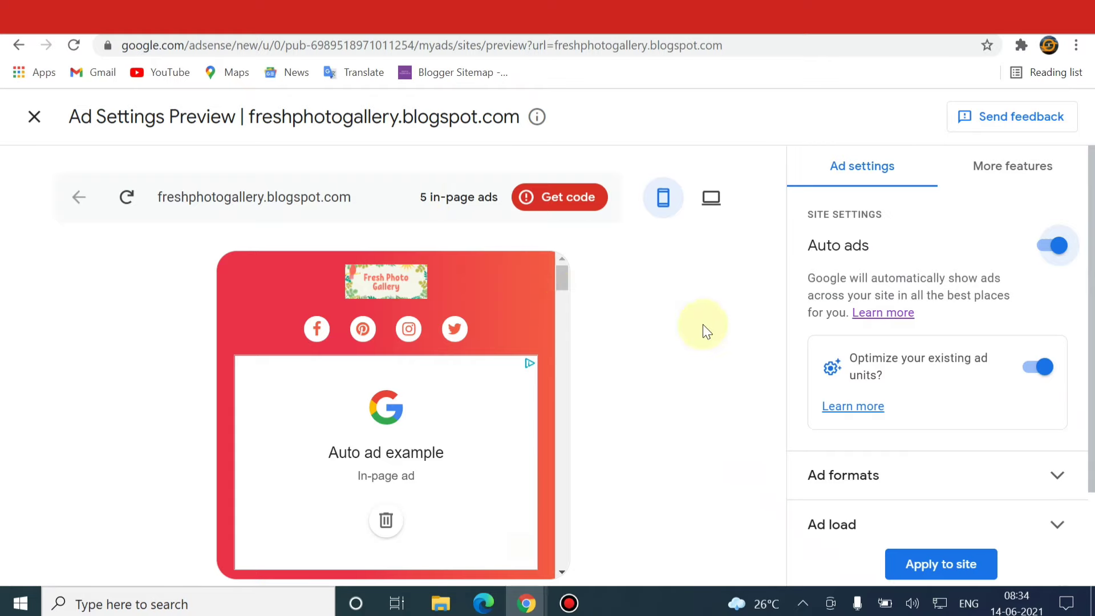
left_click(557, 203)
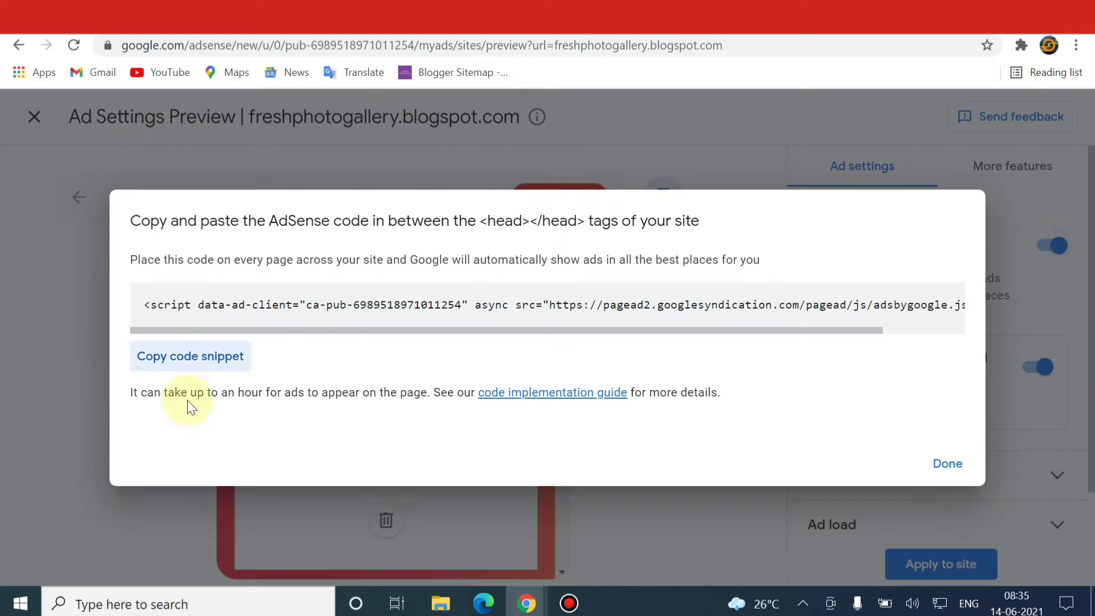
left_click(186, 370)
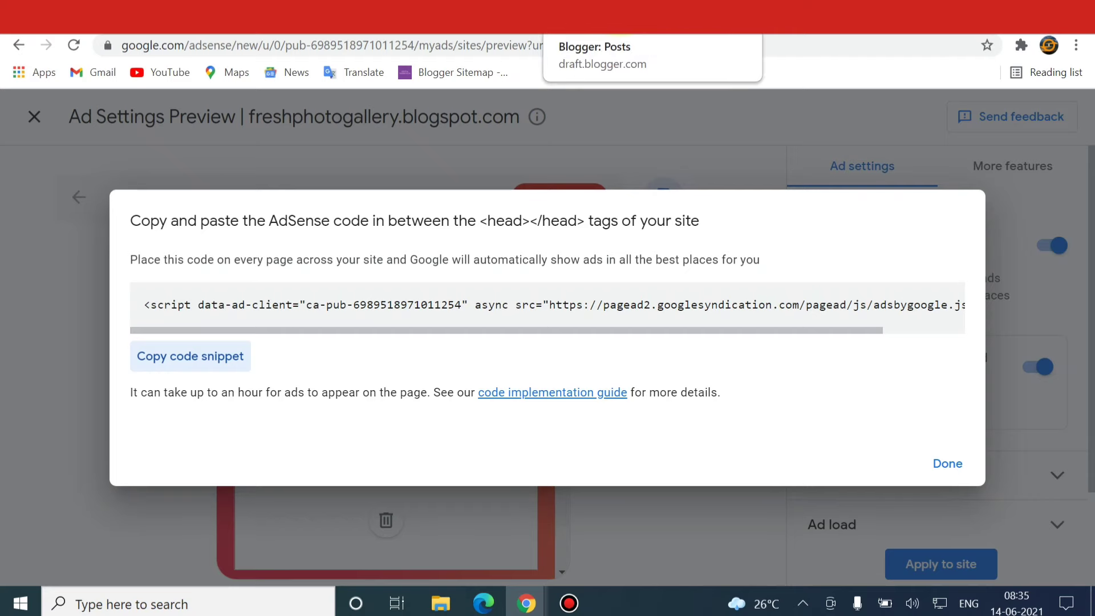
Switch to Blogger, select the Fresh Photo Gallery blog and open its settings
left_click(599, 20)
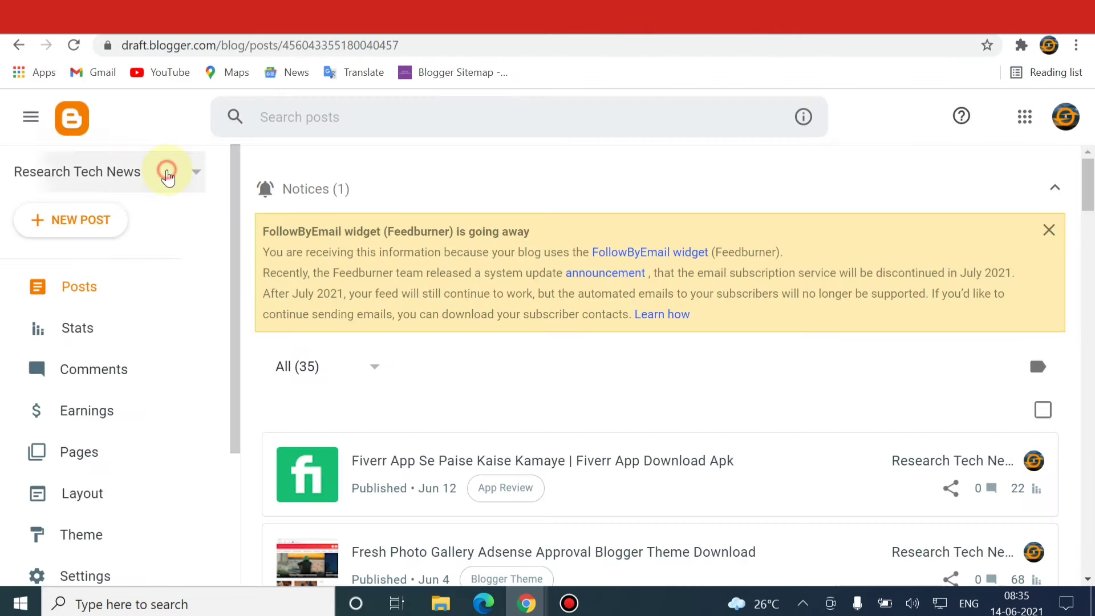
left_click(167, 174)
left_click(85, 225)
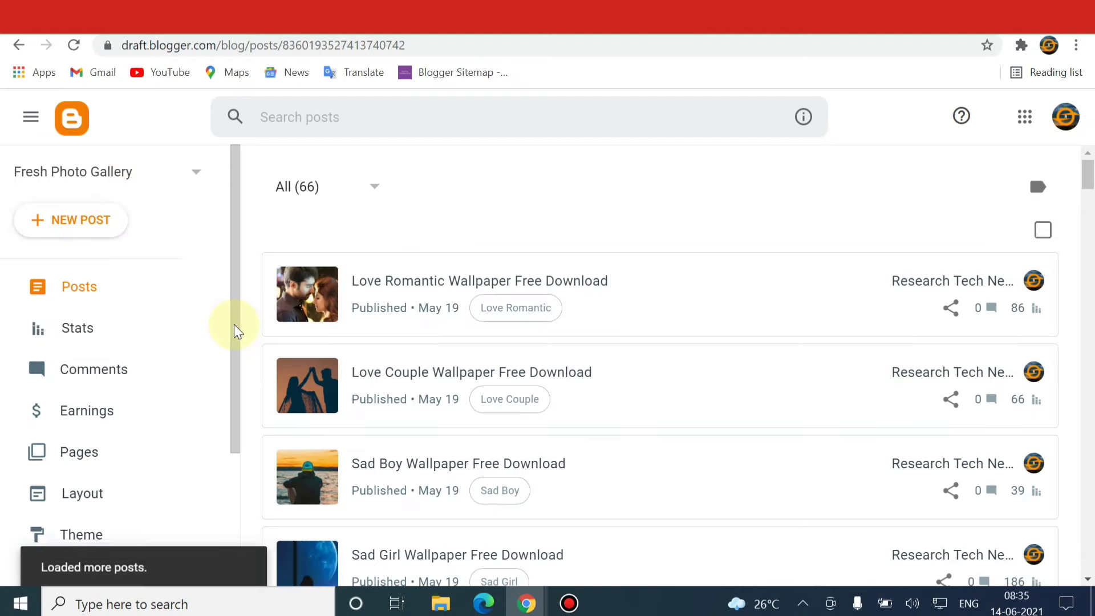
left_click_drag(236, 328, 244, 400)
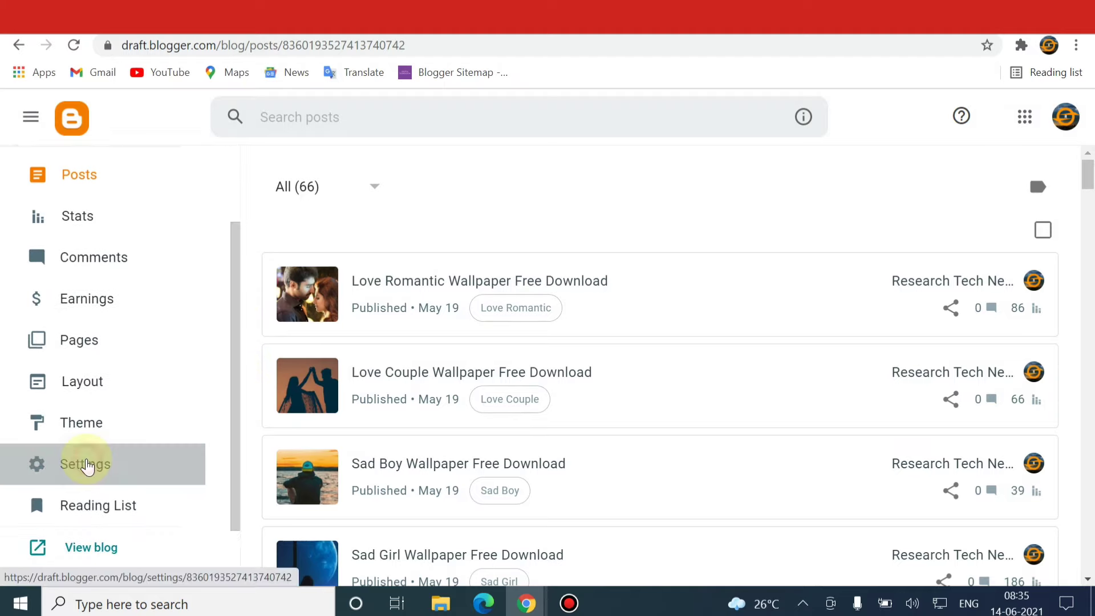
left_click(87, 465)
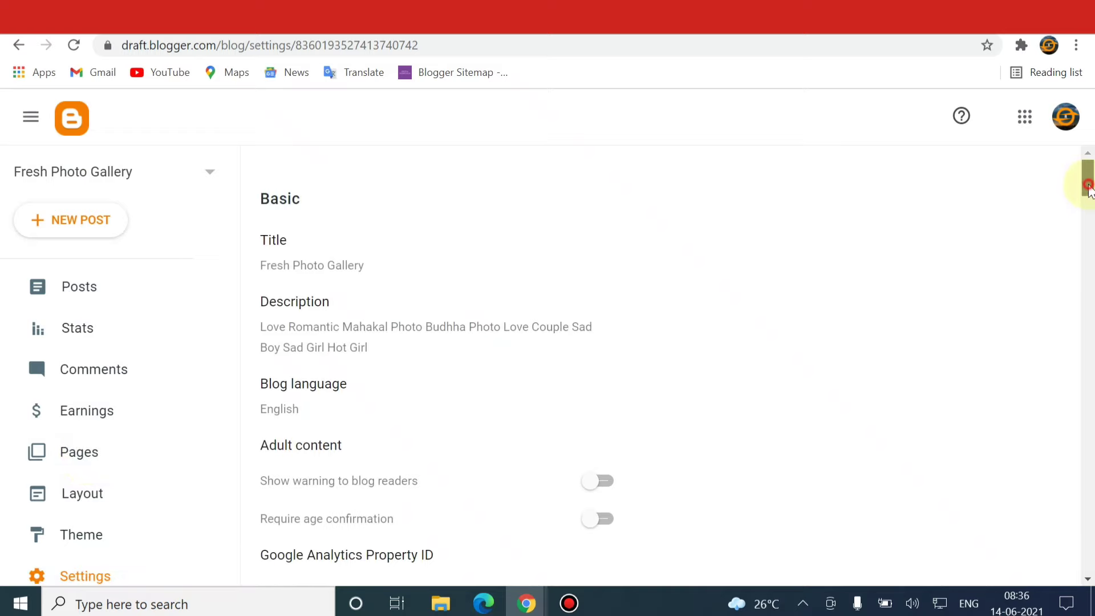
Enable custom ads.txt in the Monetization settings, then open its entry and cancel without entering anything
left_click(1088, 188)
left_click_drag(1089, 178, 1091, 486)
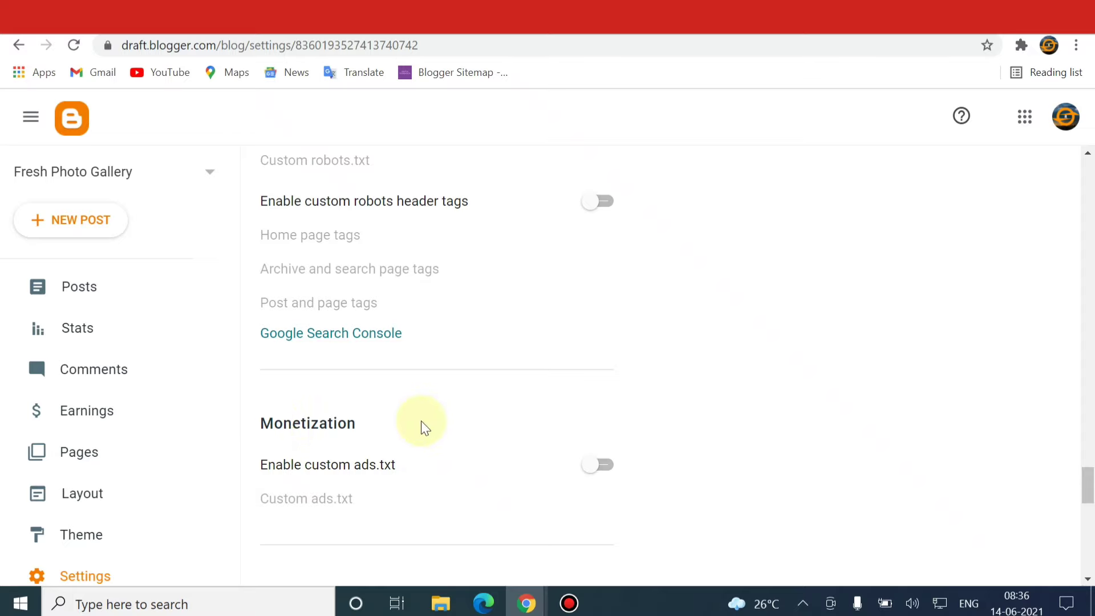
left_click(599, 467)
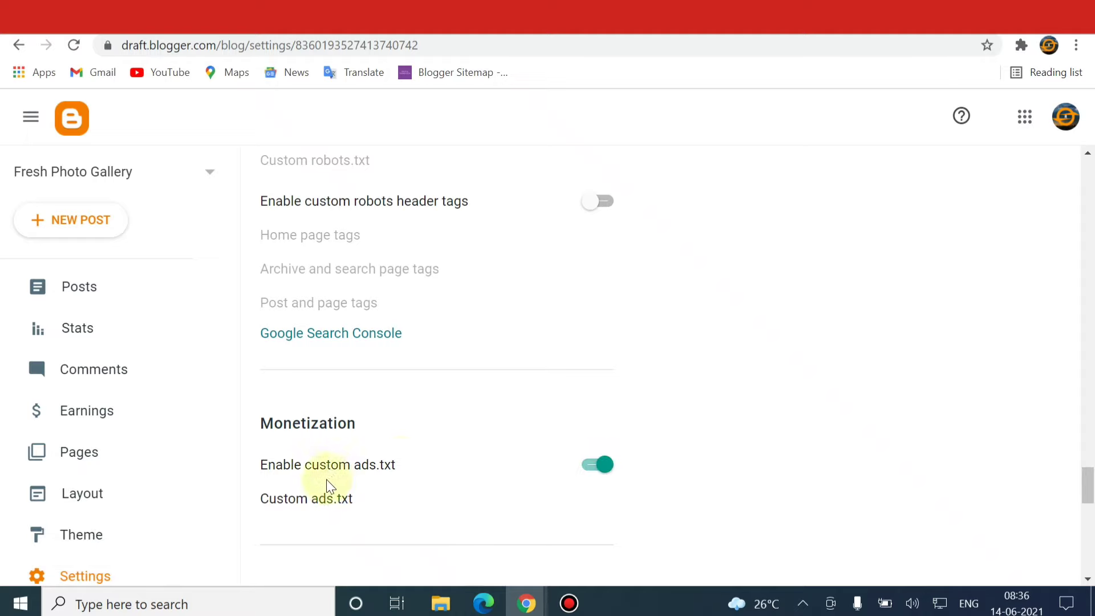
left_click(329, 502)
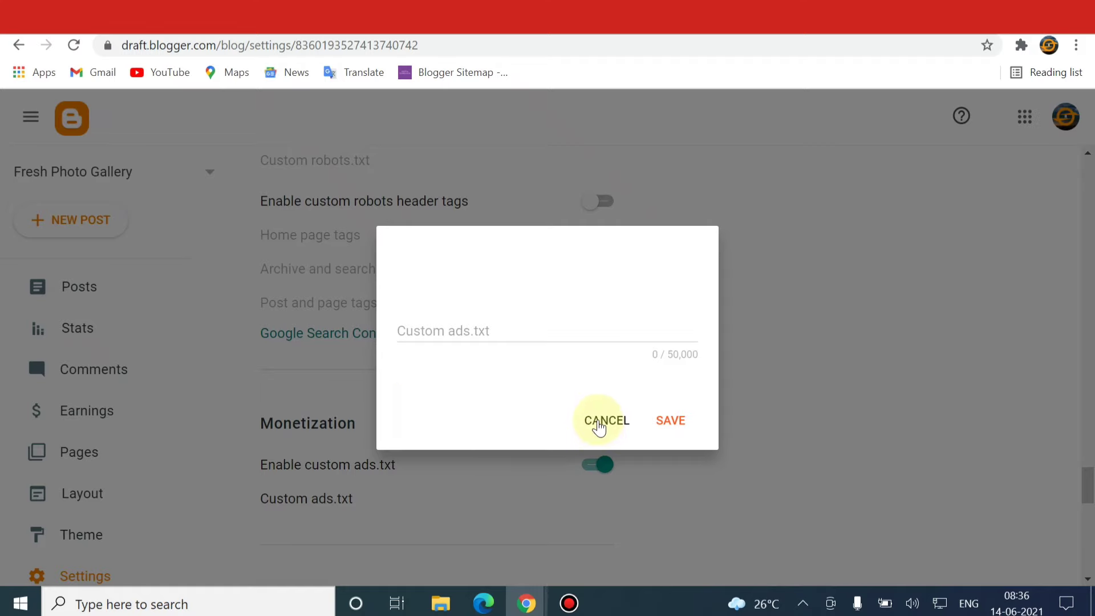
left_click(599, 424)
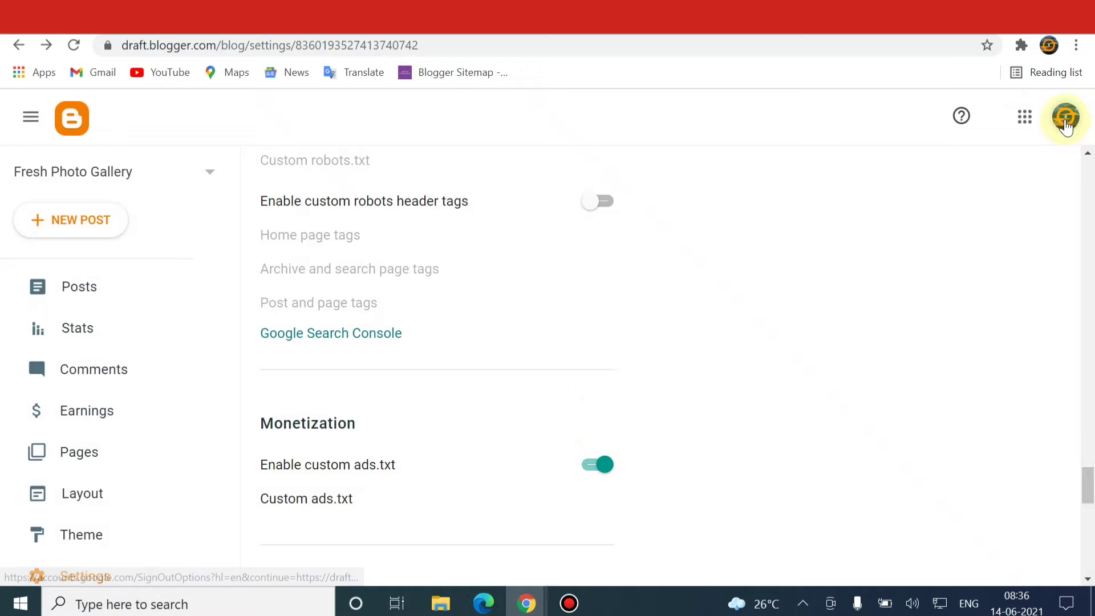
Switch to the Google account holding the Heart Touching Hindi Line blog and examine its custom ads.txt entry under Monetization
left_click(1065, 123)
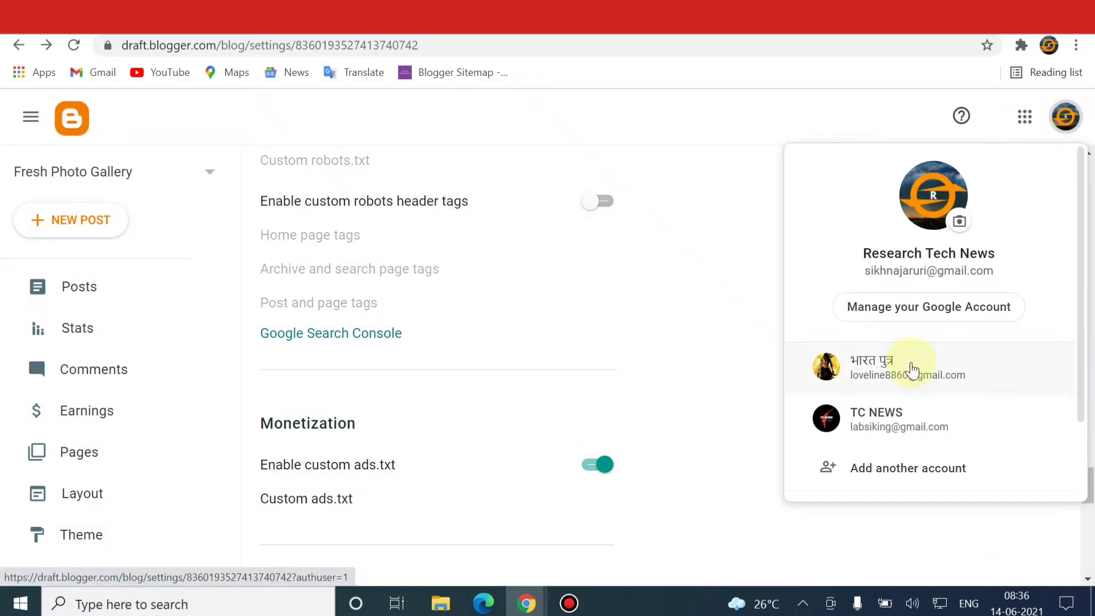
left_click(911, 369)
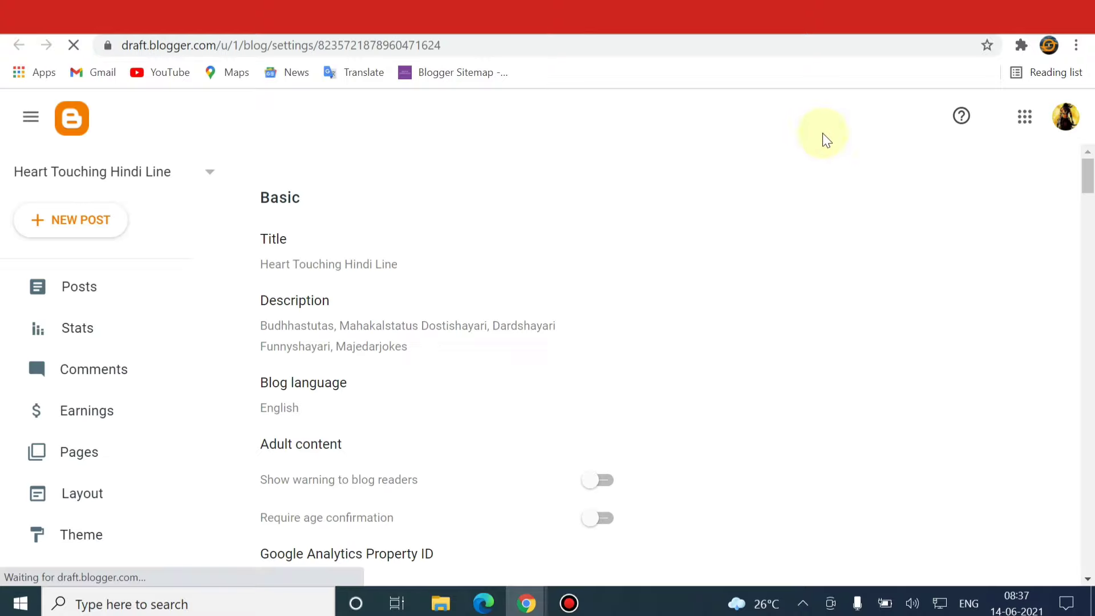
left_click_drag(1086, 185, 1091, 513)
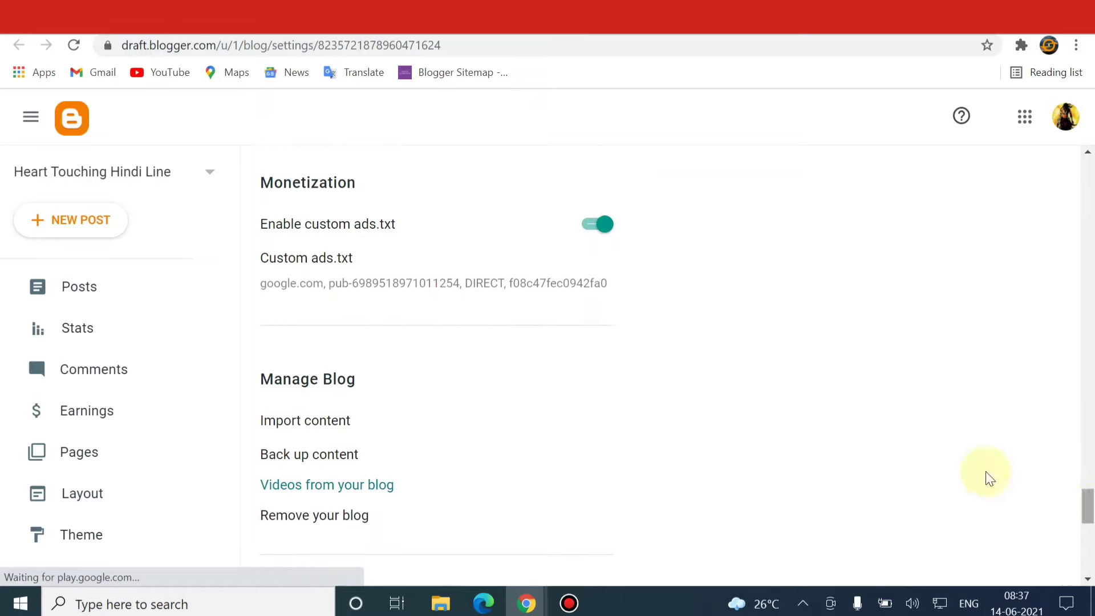
left_click(335, 268)
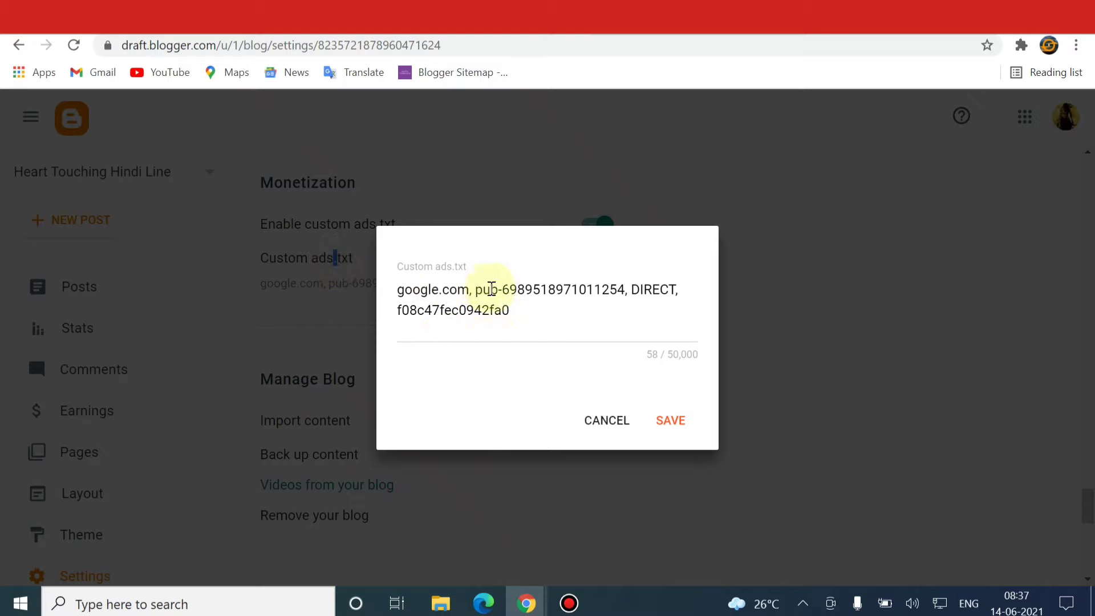
left_click(667, 421)
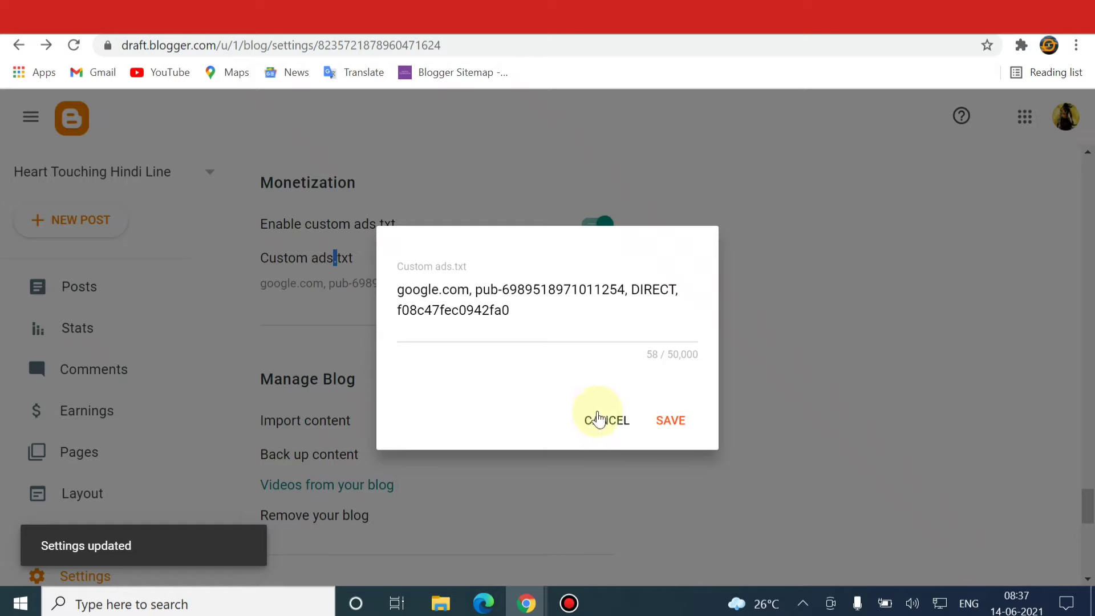
left_click(599, 421)
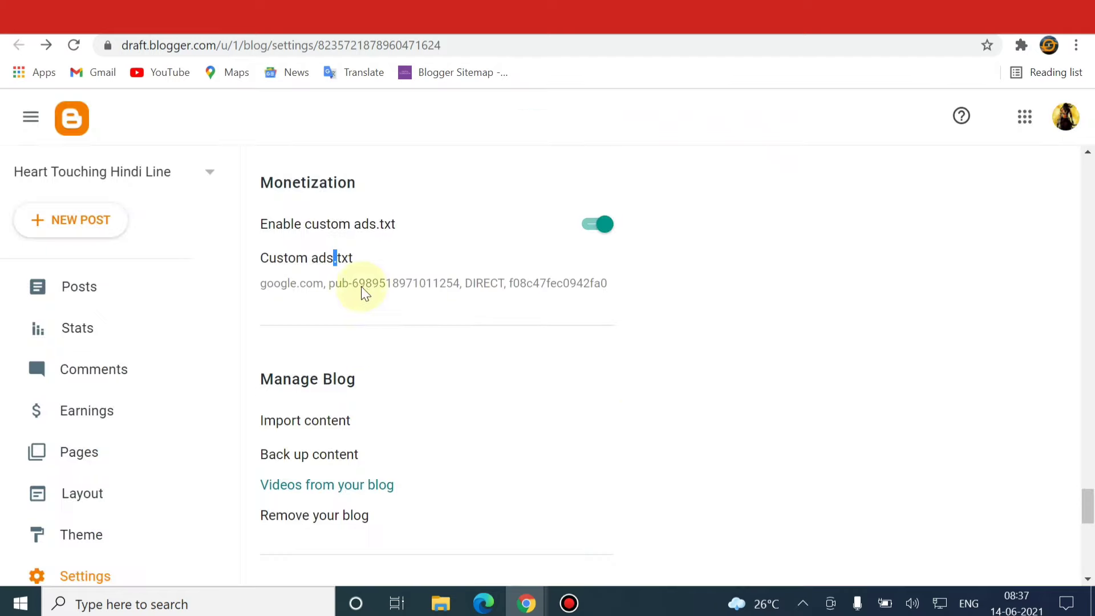
left_click(366, 259)
left_click(606, 421)
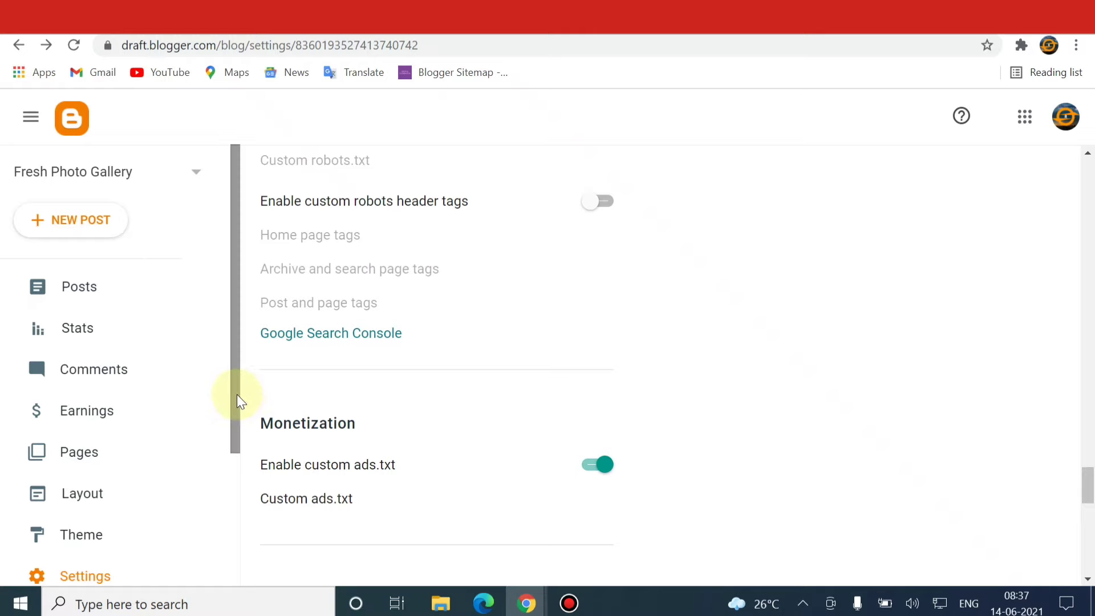
Open the HTML code of the Fresh Photo Gallery blog's theme for editing
scroll(237, 402, "down", 2)
scroll(238, 457, "up", 2)
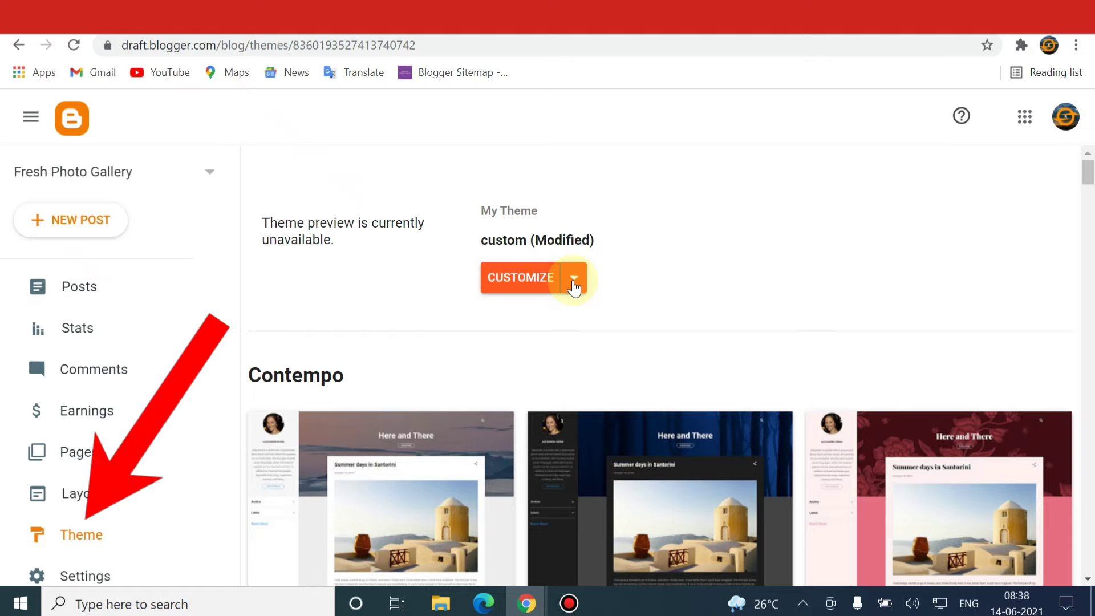
left_click(574, 283)
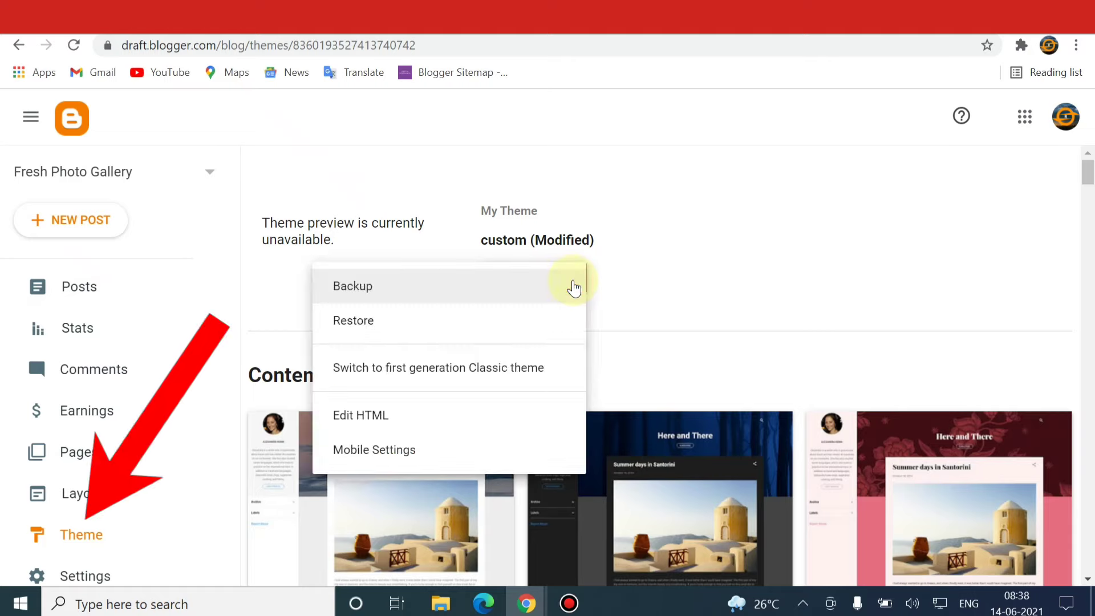
left_click(376, 418)
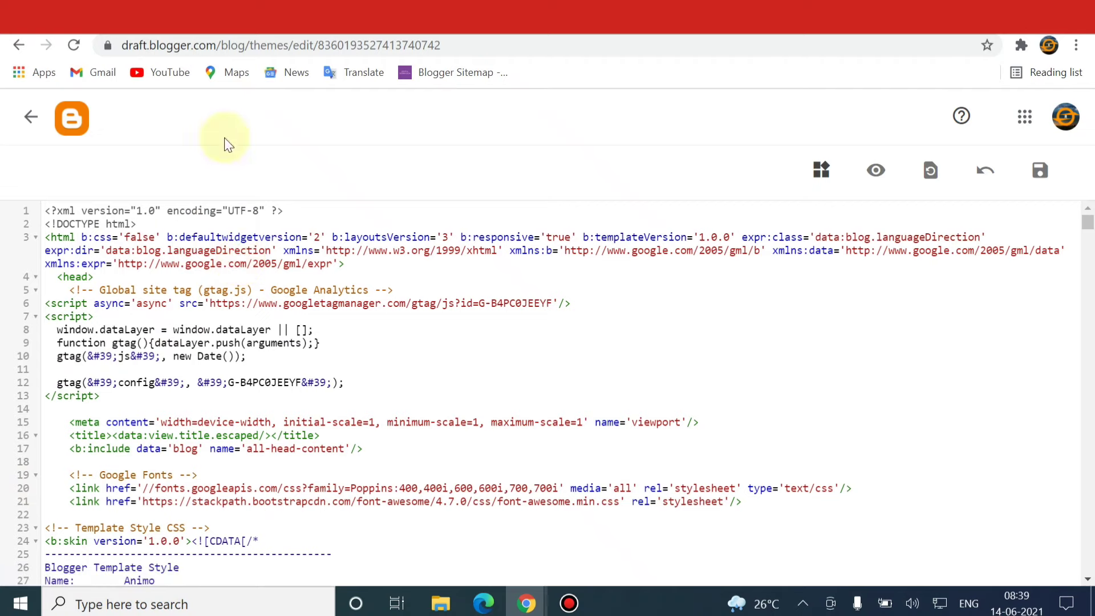
Paste the copied AdSense script on a new line directly below the theme's opening <head> tag, save the theme and leave the HTML editor
key("ctrl+Tab")
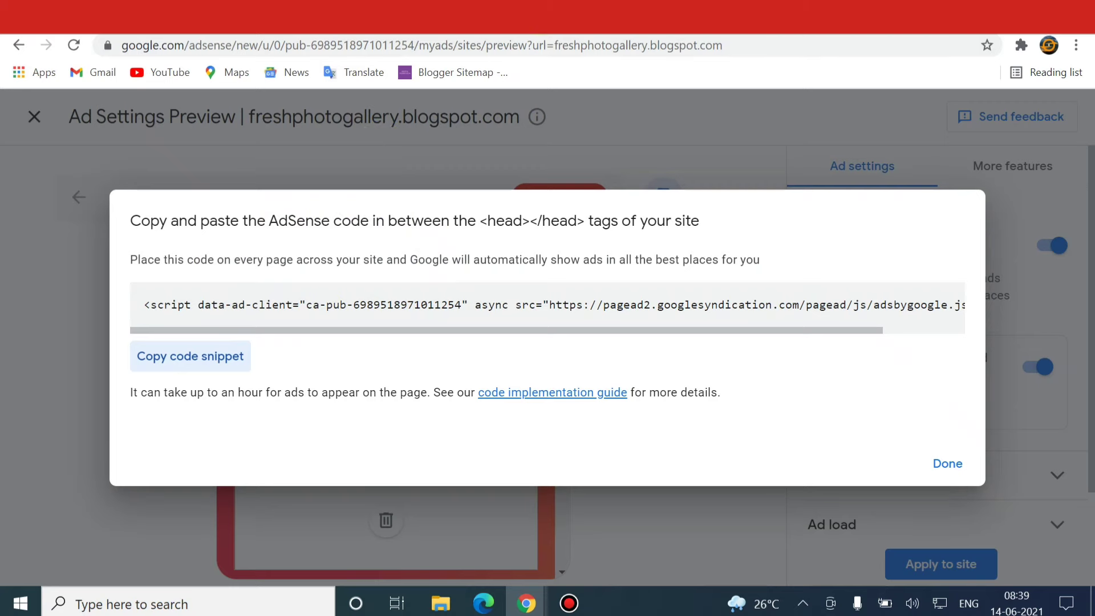
key("ctrl+shift+Tab")
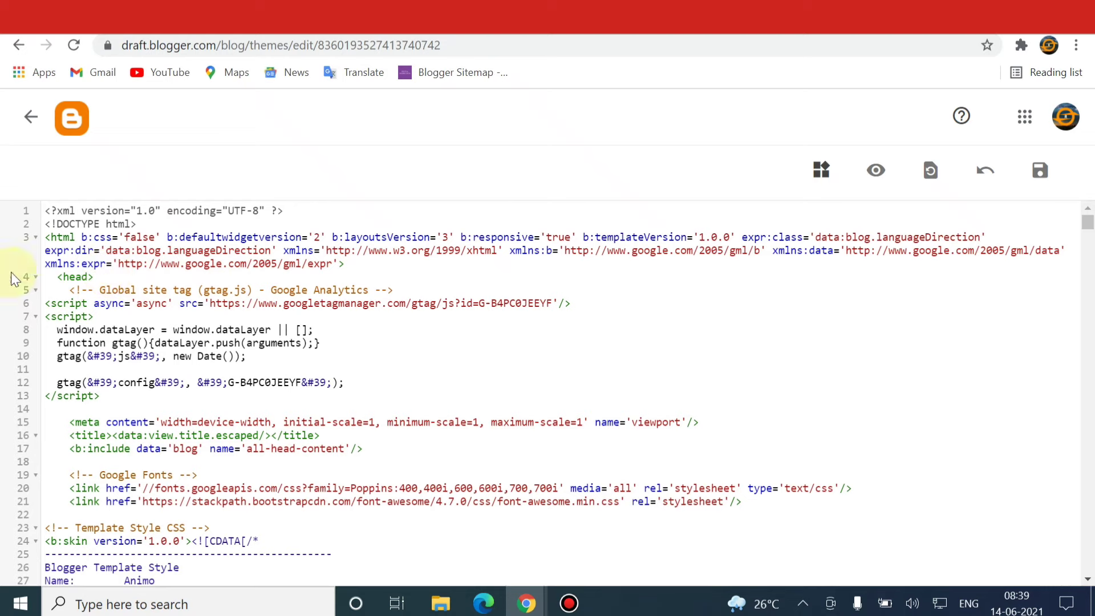
left_click(97, 278)
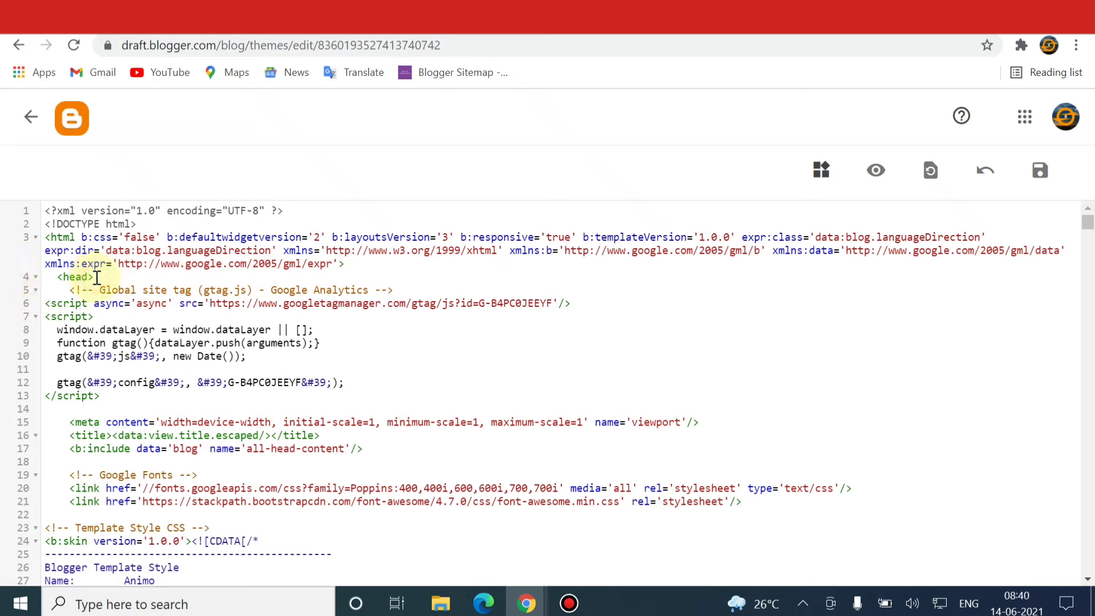
key("Return")
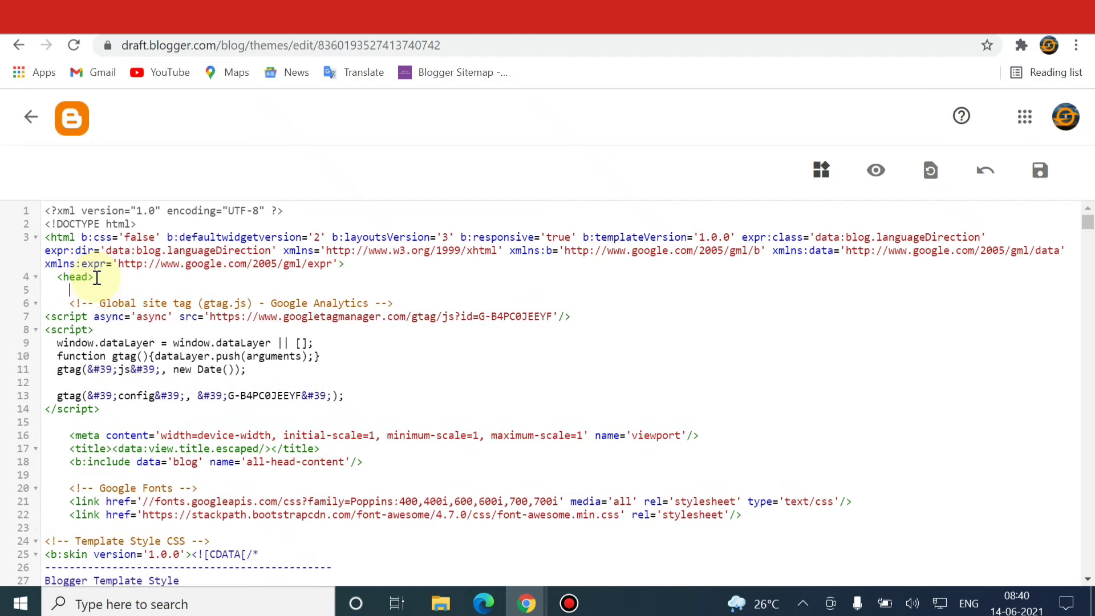
right_click(70, 289)
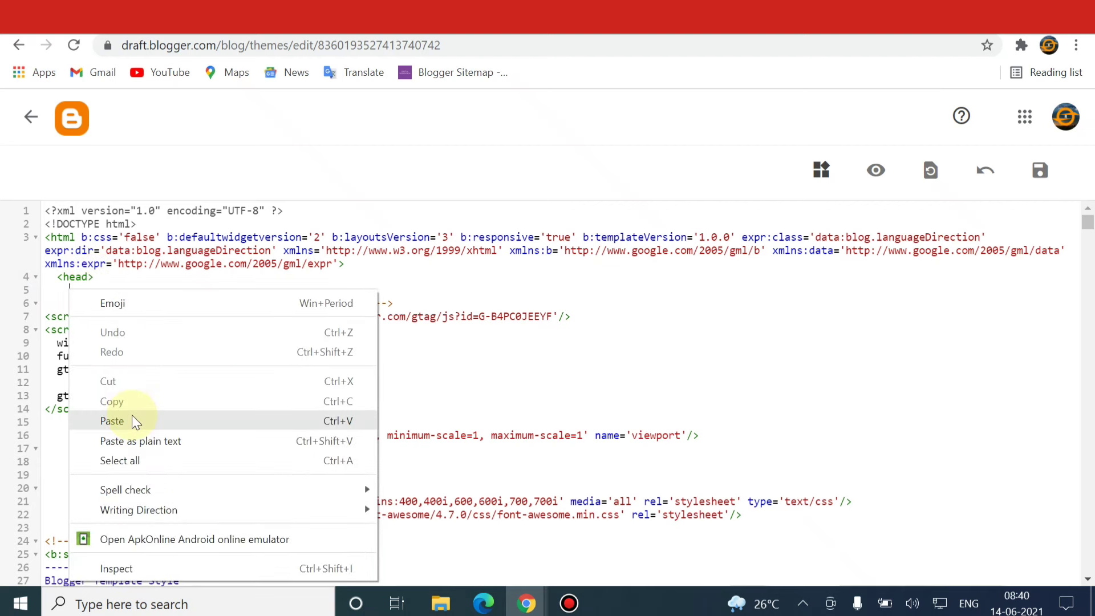
left_click(135, 423)
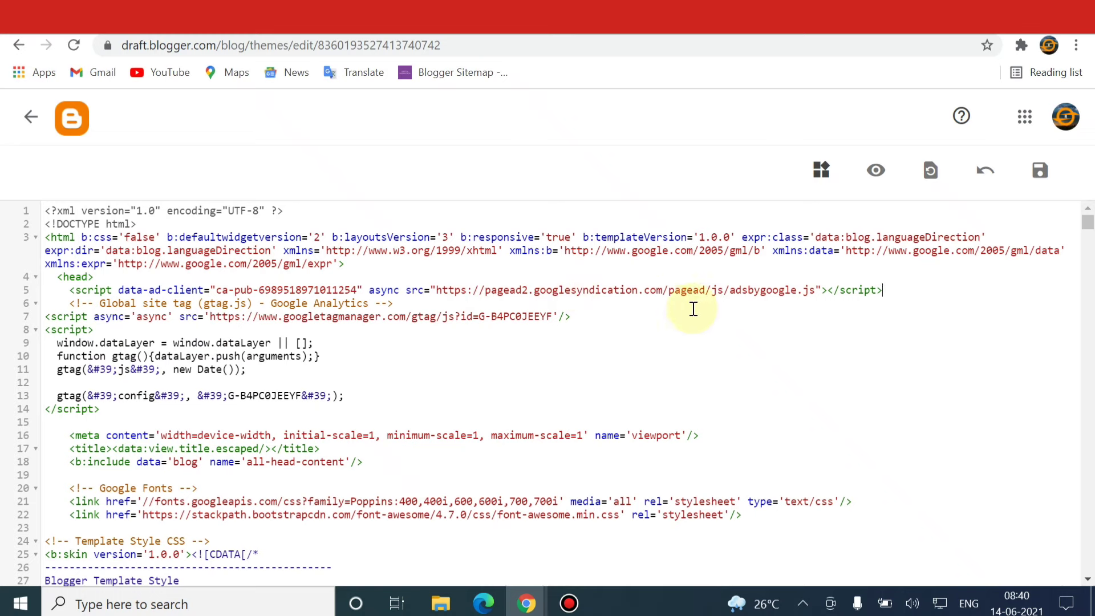
left_click(1039, 181)
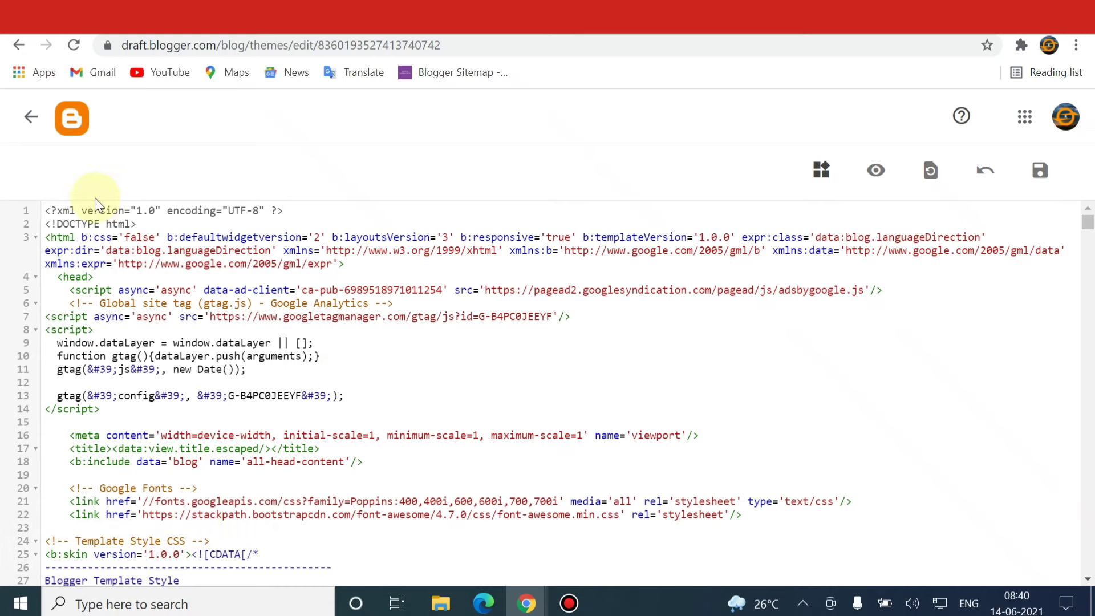
left_click(32, 117)
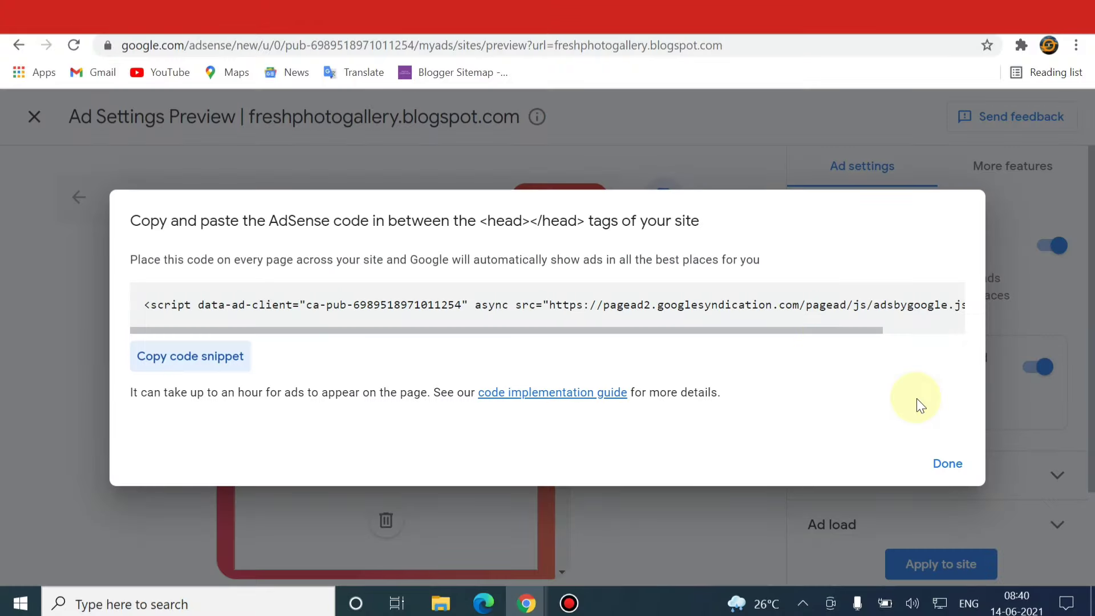
In AdSense, close the code snippet, toggle Auto ads off and on again, and save the site's ad settings with Apply now
left_click(948, 464)
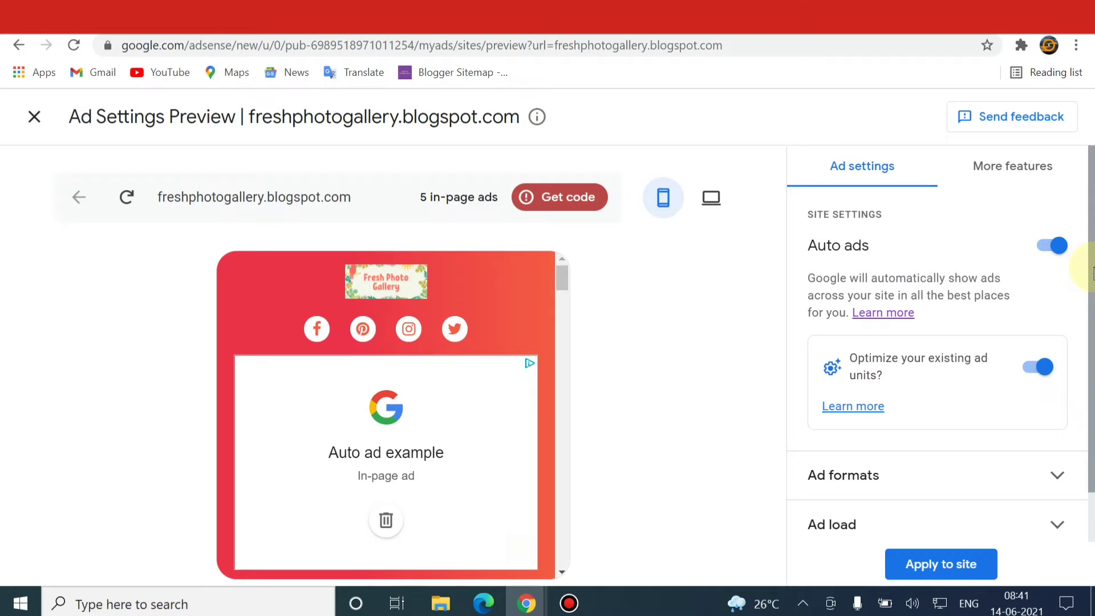
left_click(1048, 249)
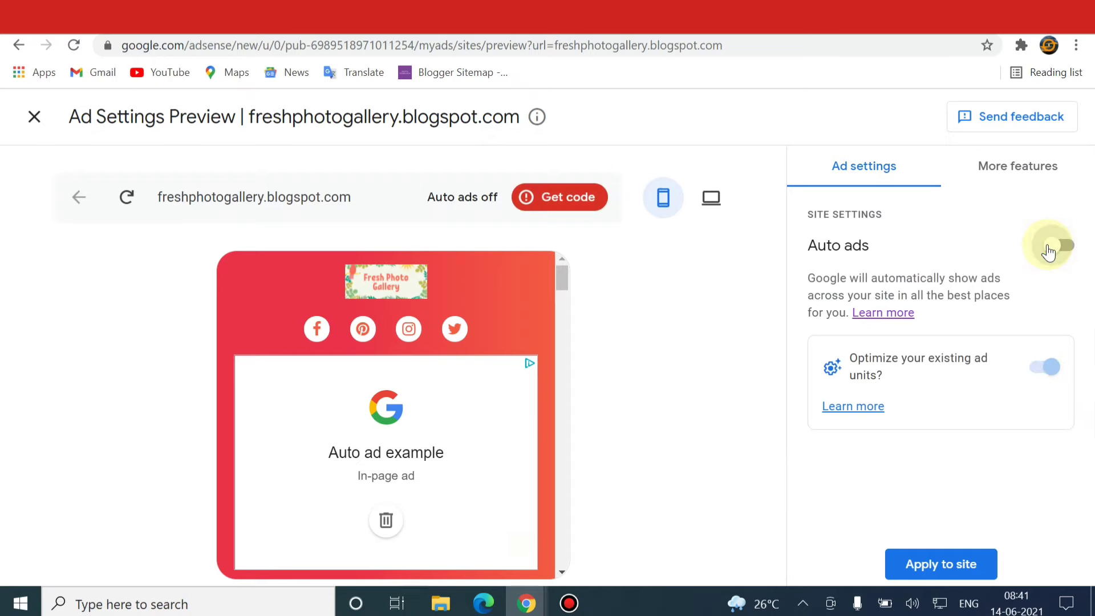
left_click(1048, 250)
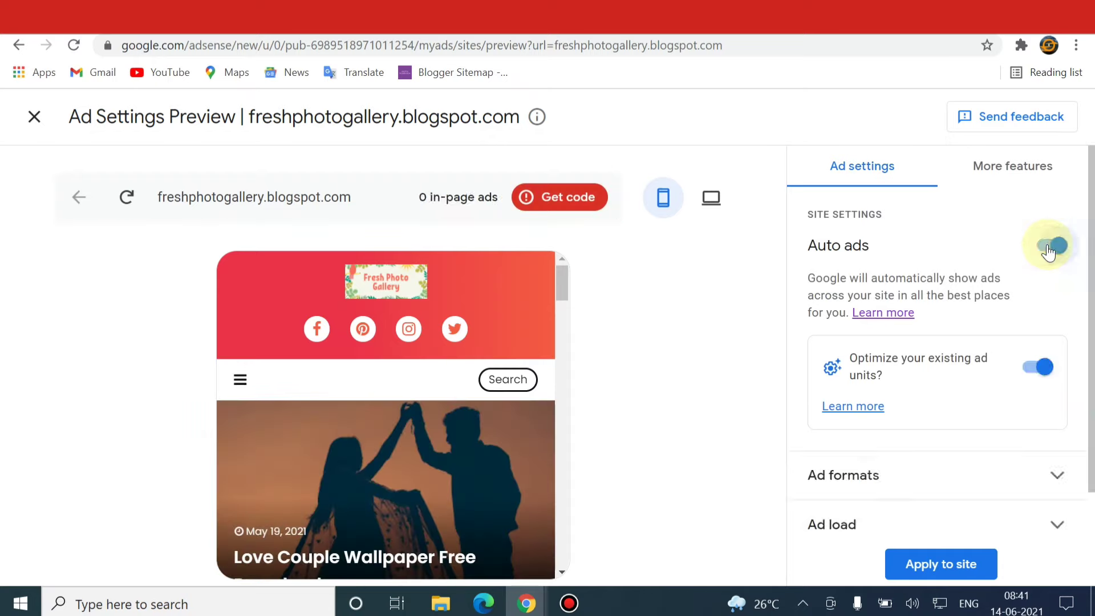
left_click(942, 565)
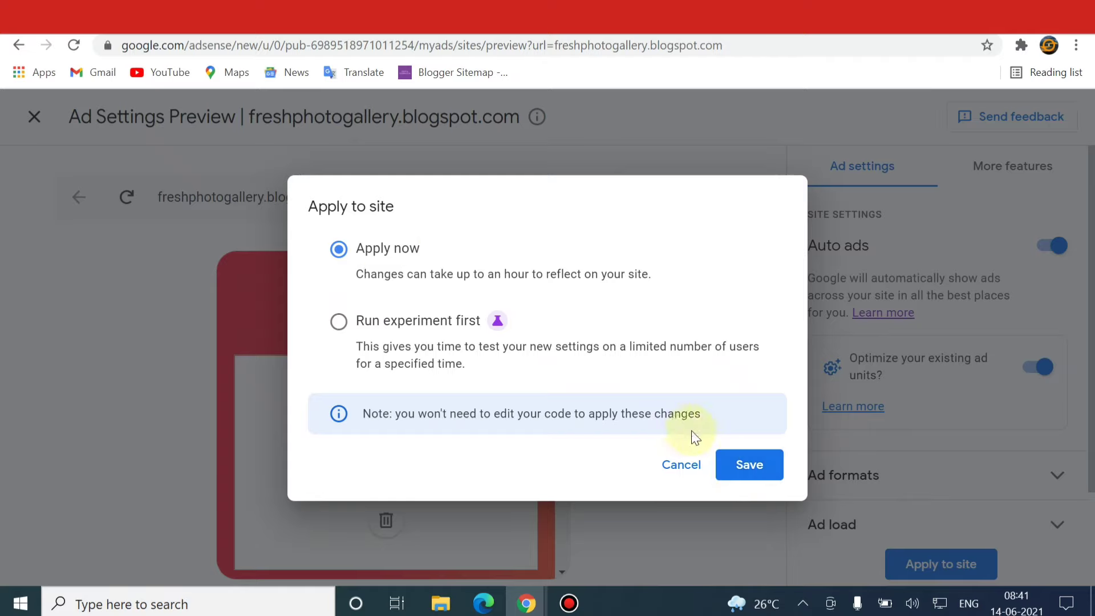
left_click(734, 471)
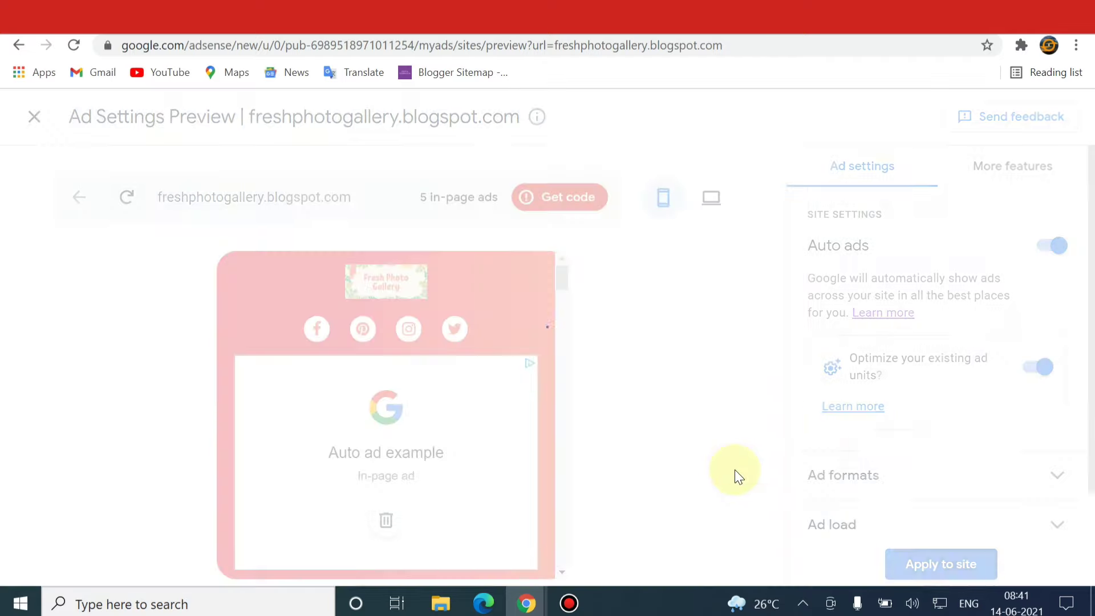